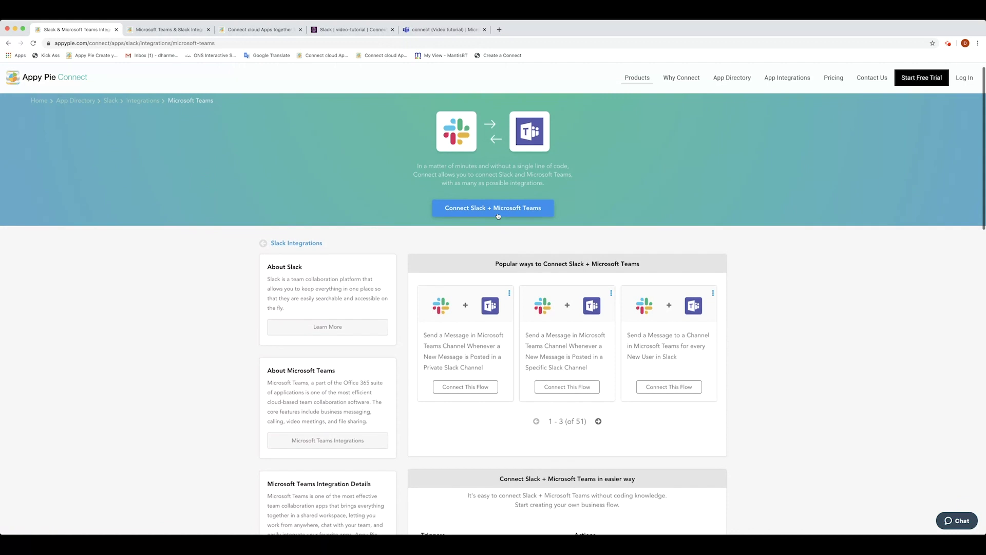
# Start a Slack + Microsoft Teams connect triggered by New Message Posted to Channel, linking a Slack account
pyautogui.click(499, 212)
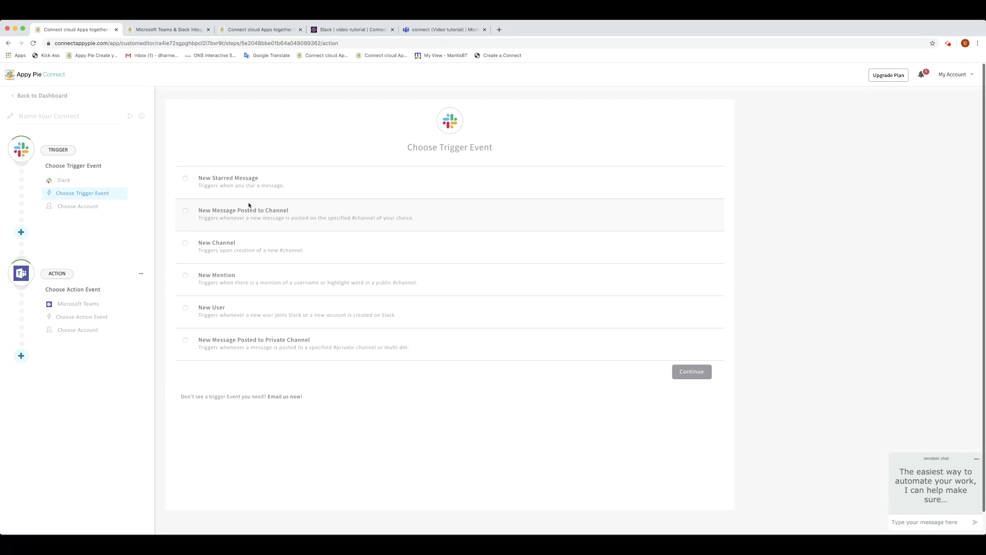
pyautogui.click(185, 211)
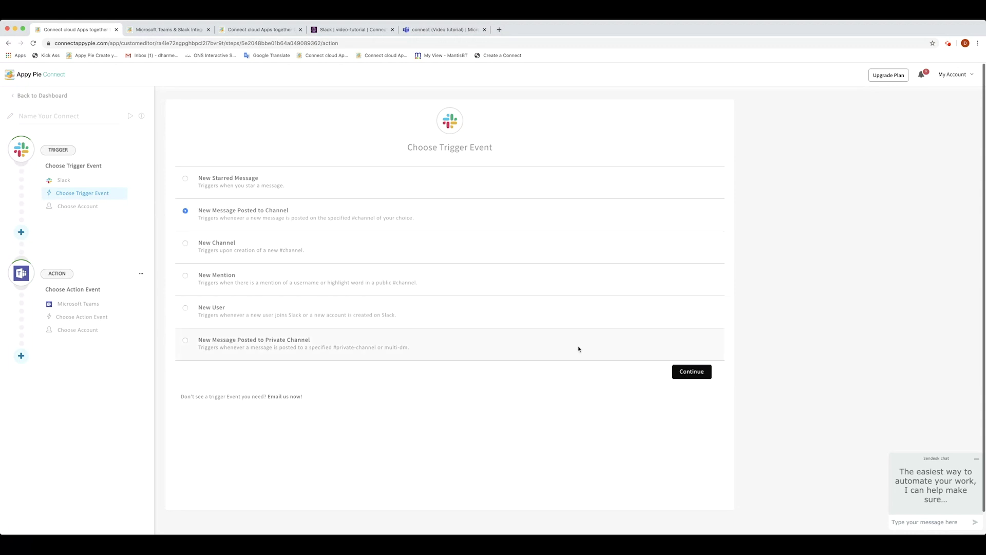
pyautogui.click(709, 372)
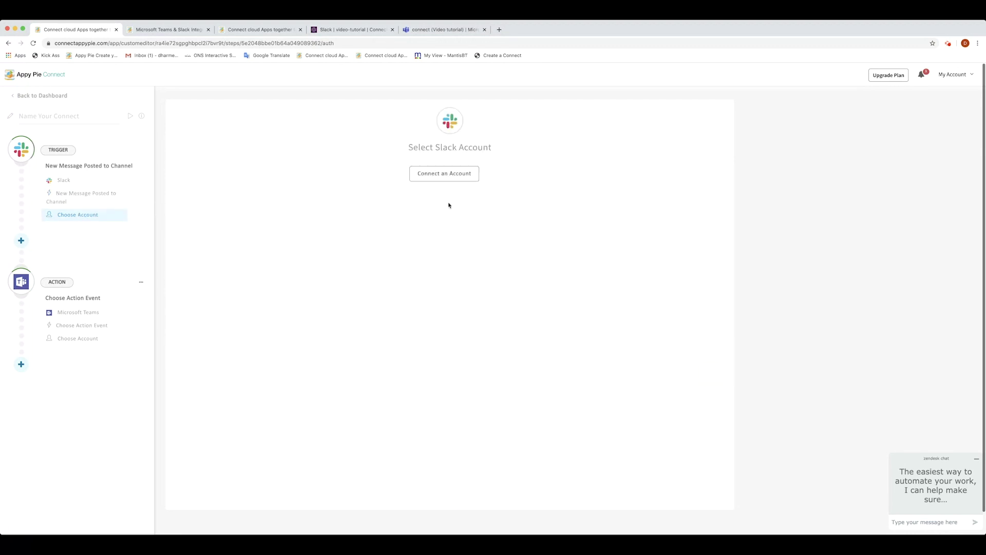
pyautogui.click(465, 178)
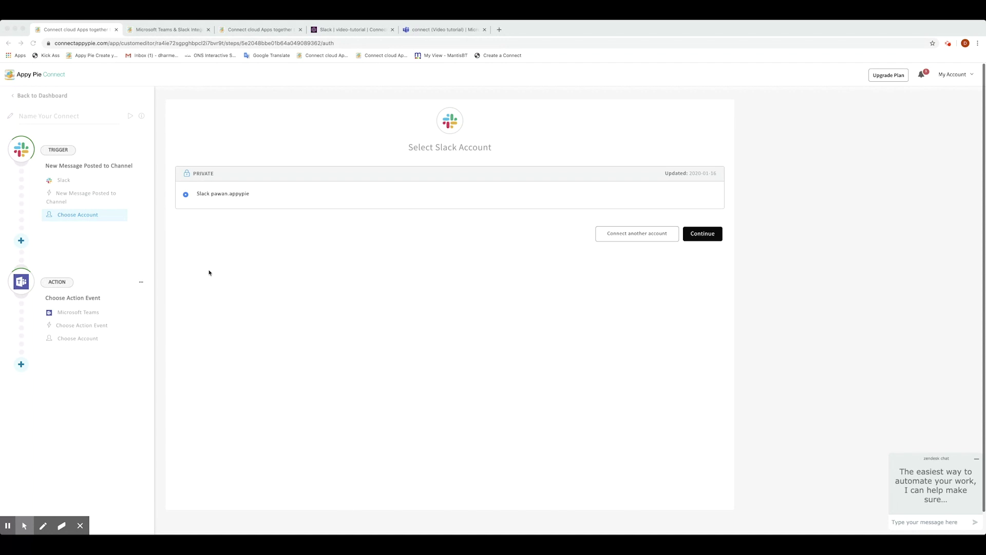
pyautogui.click(80, 524)
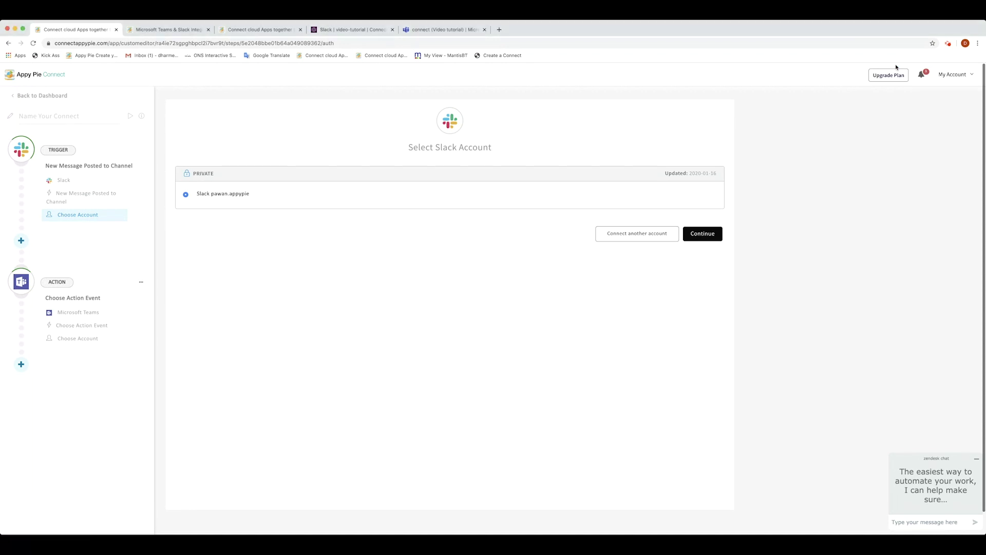
pyautogui.click(702, 234)
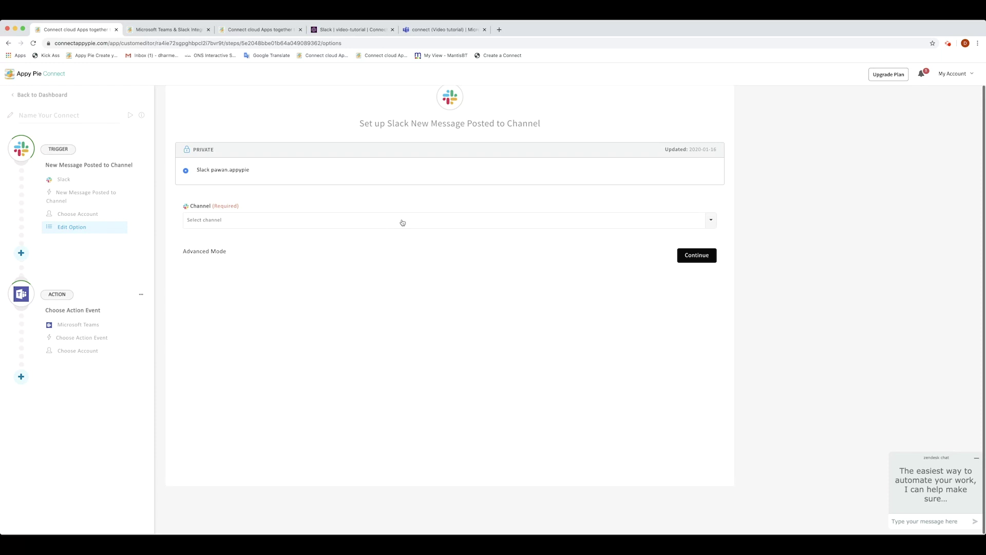
# Point the Slack trigger at the video-tutorial channel with the tag #SLACK
pyautogui.click(402, 222)
pyautogui.click(315, 241)
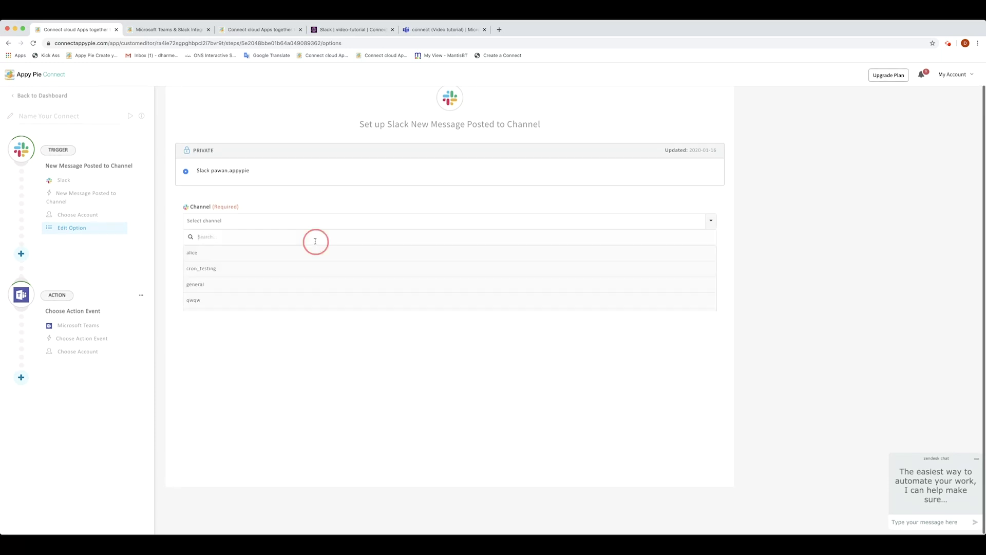
pyautogui.write('v')
pyautogui.click(248, 268)
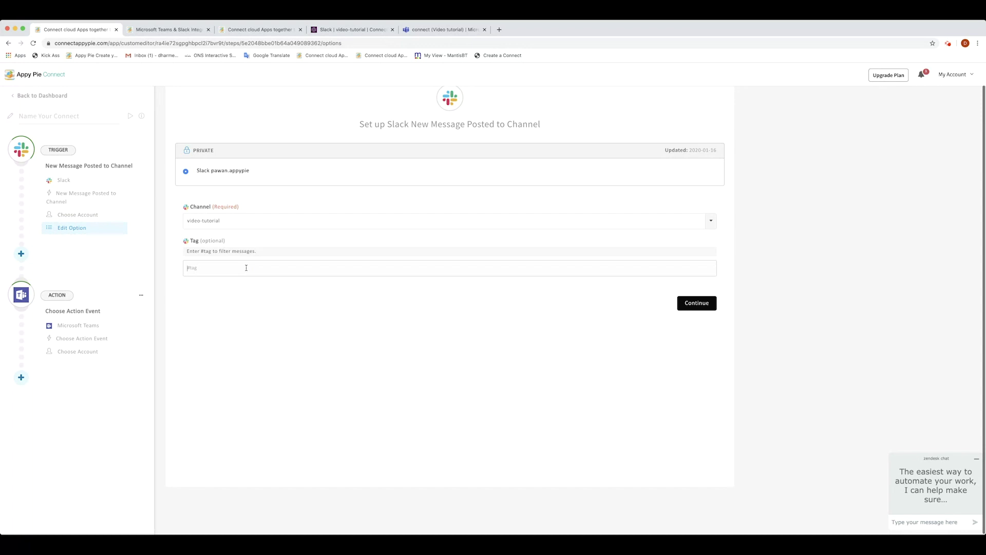
pyautogui.write('#SLACK')
pyautogui.click(700, 303)
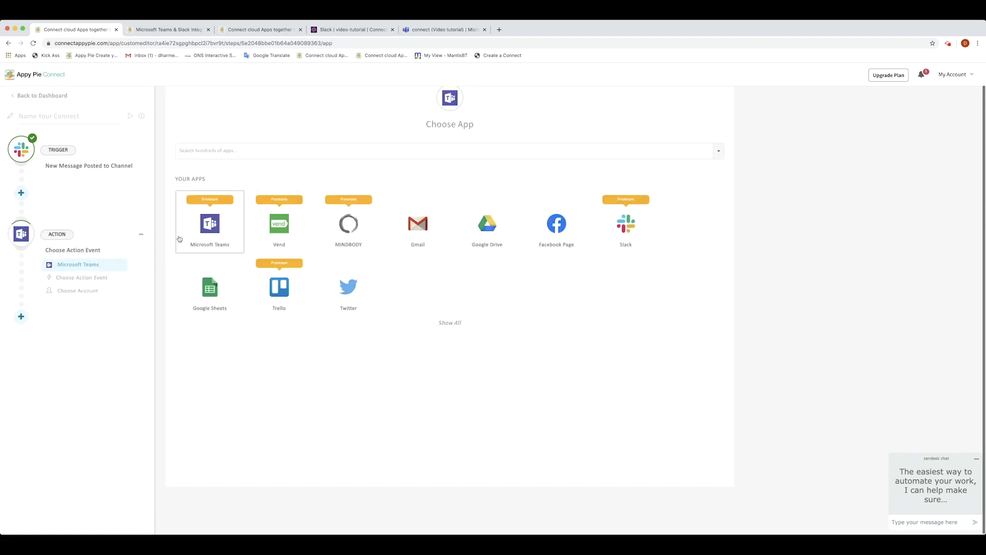
# Make the action Microsoft Teams Send Channel Messages and link a Teams account
pyautogui.click(203, 235)
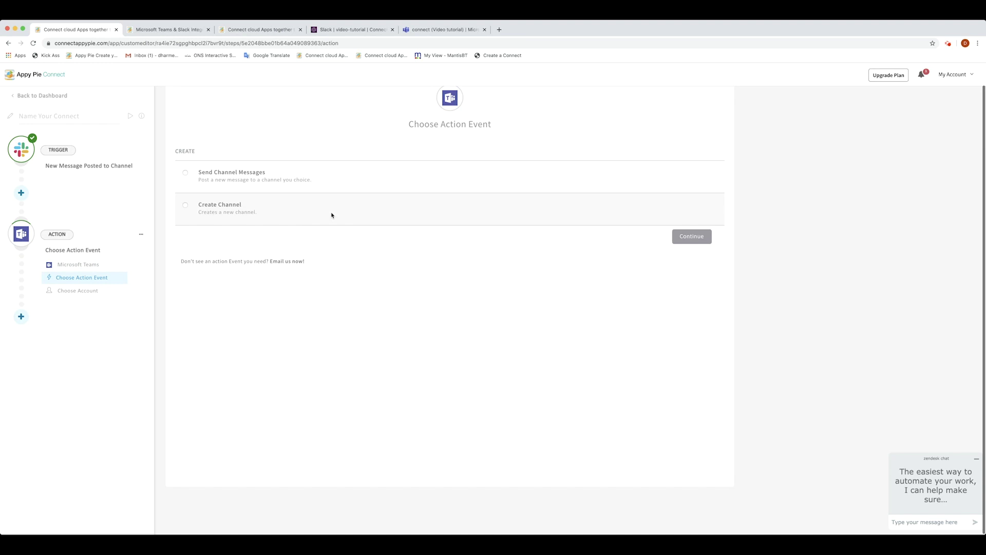
pyautogui.click(248, 186)
pyautogui.click(235, 173)
pyautogui.click(690, 238)
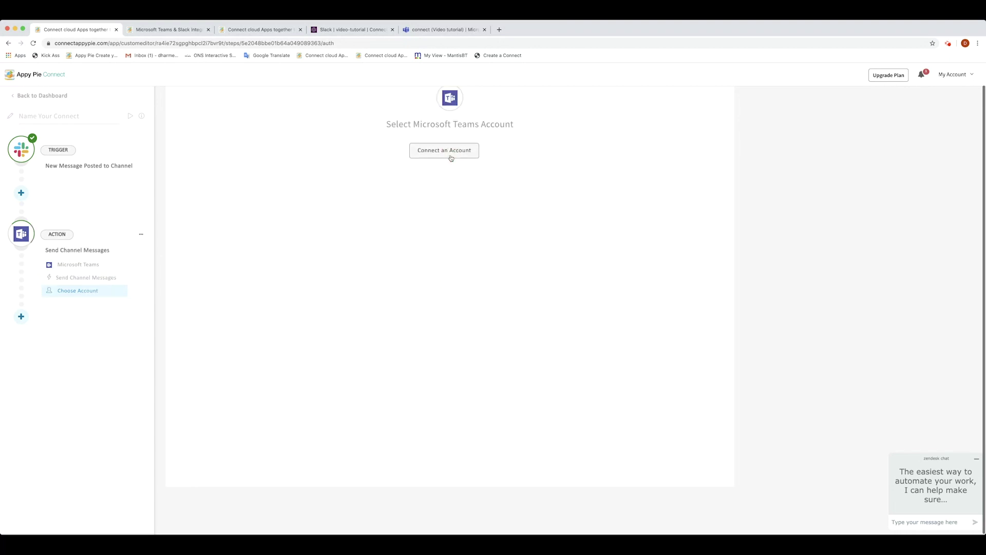
pyautogui.click(451, 157)
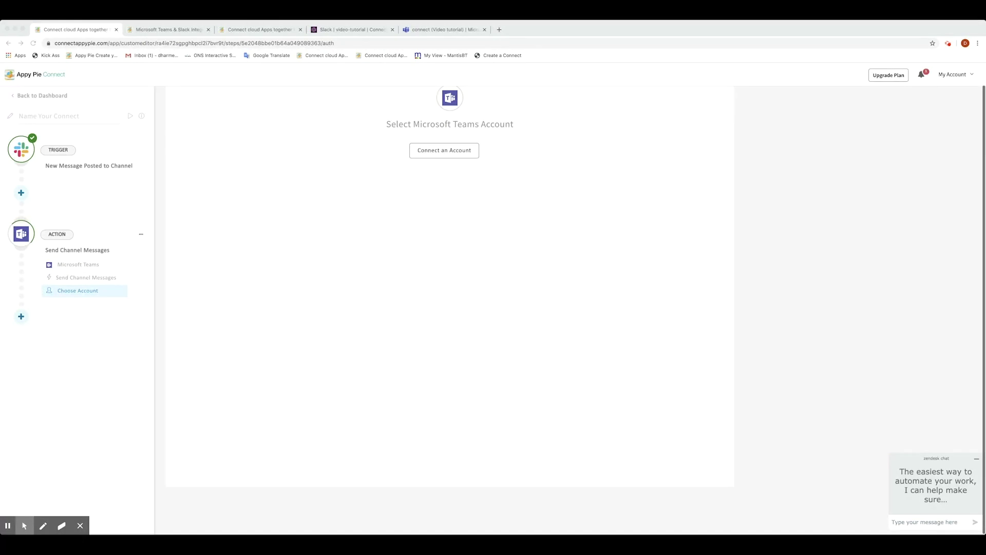
pyautogui.click(79, 524)
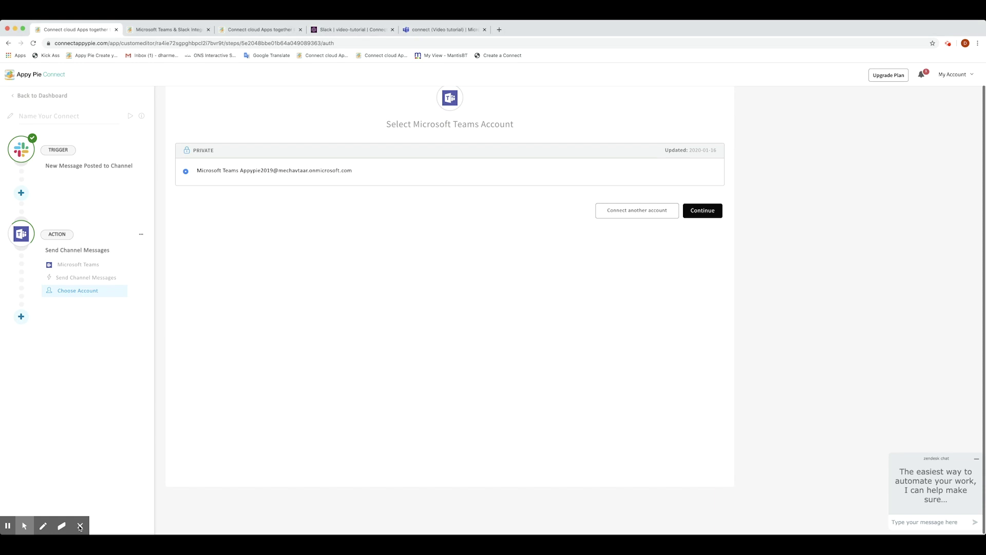
pyautogui.click(714, 211)
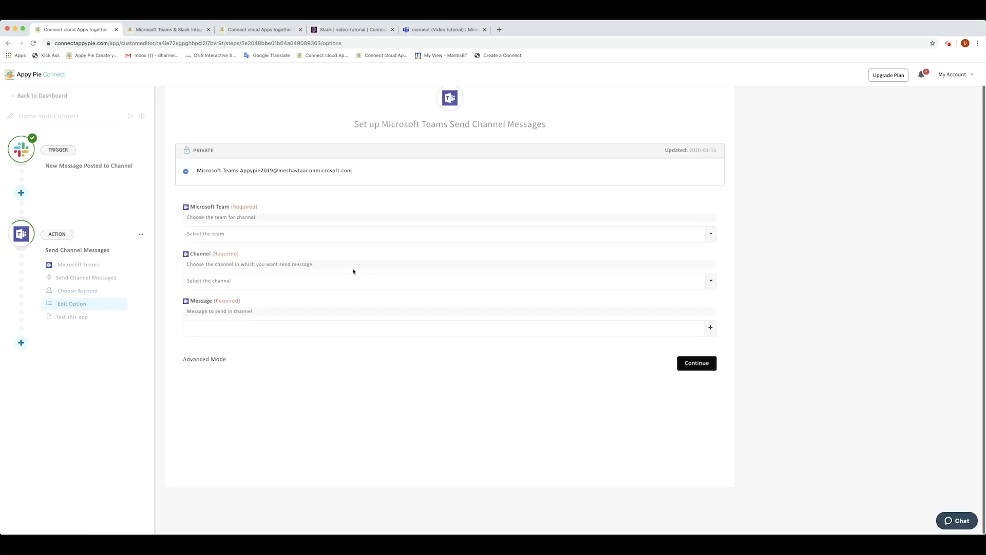
# Target the Teams action at the Video tutorial team's connect channel
pyautogui.click(289, 239)
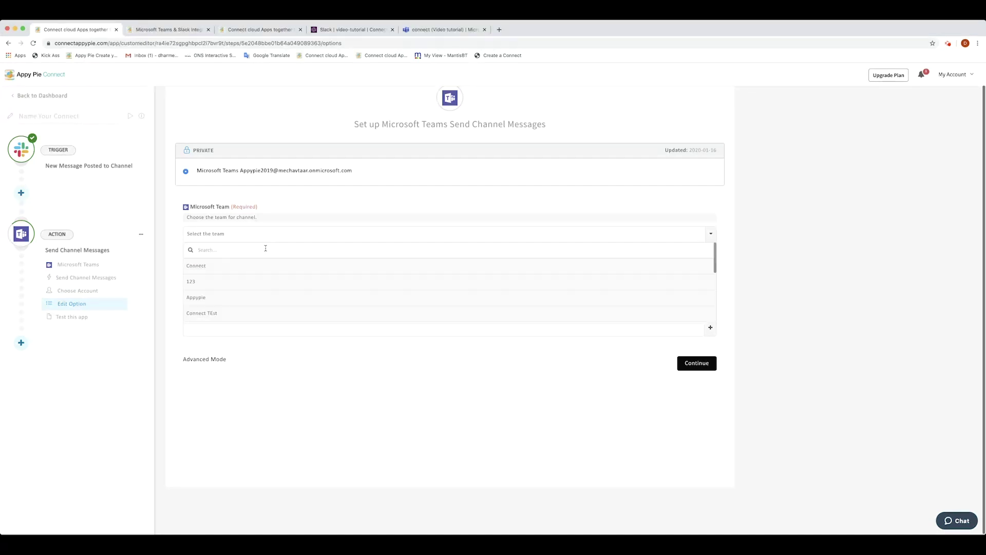
pyautogui.click(265, 249)
pyautogui.write('v')
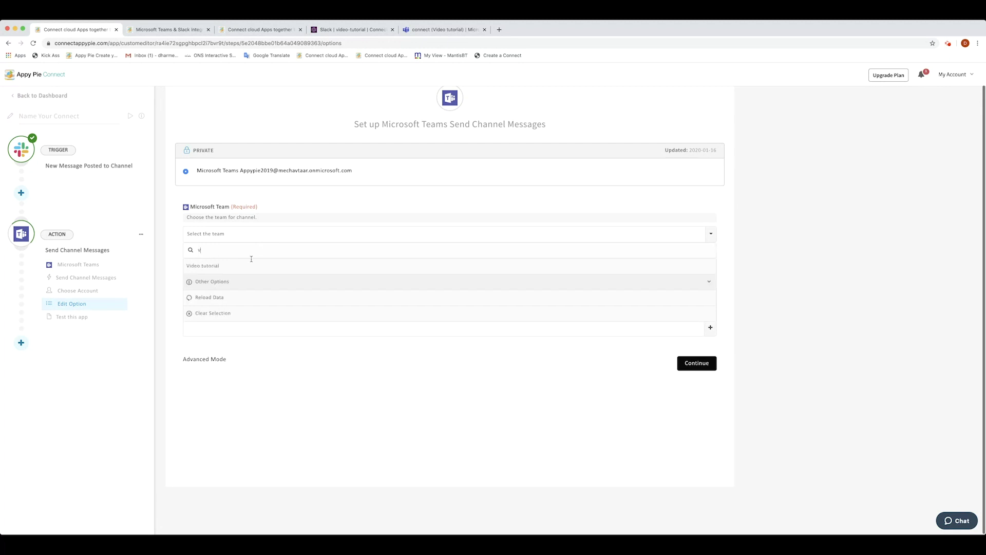
pyautogui.click(249, 266)
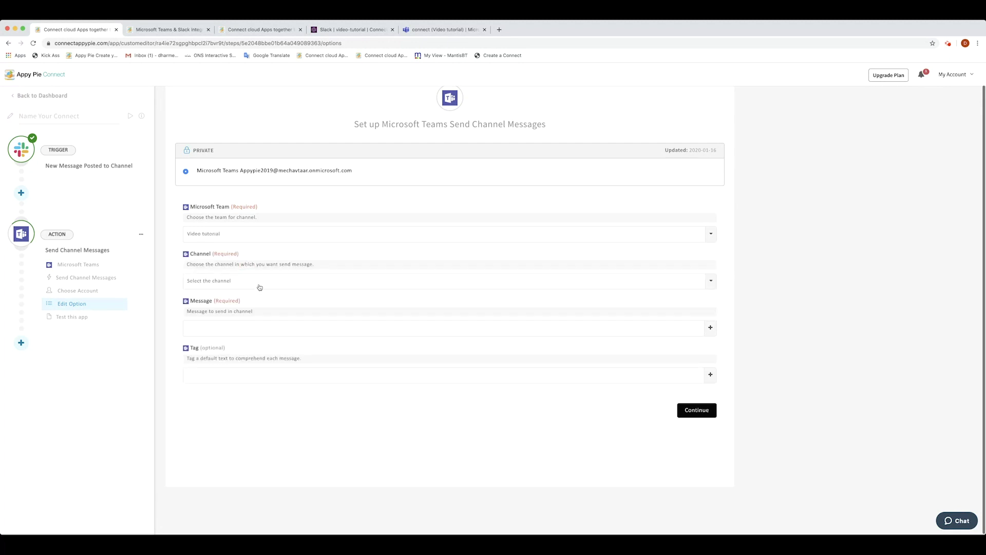
pyautogui.click(260, 285)
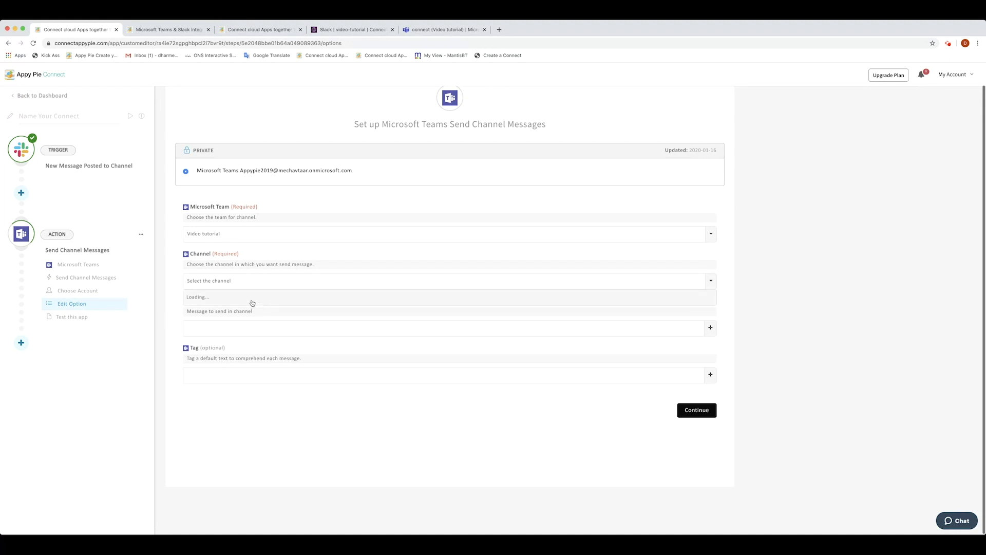
pyautogui.click(215, 328)
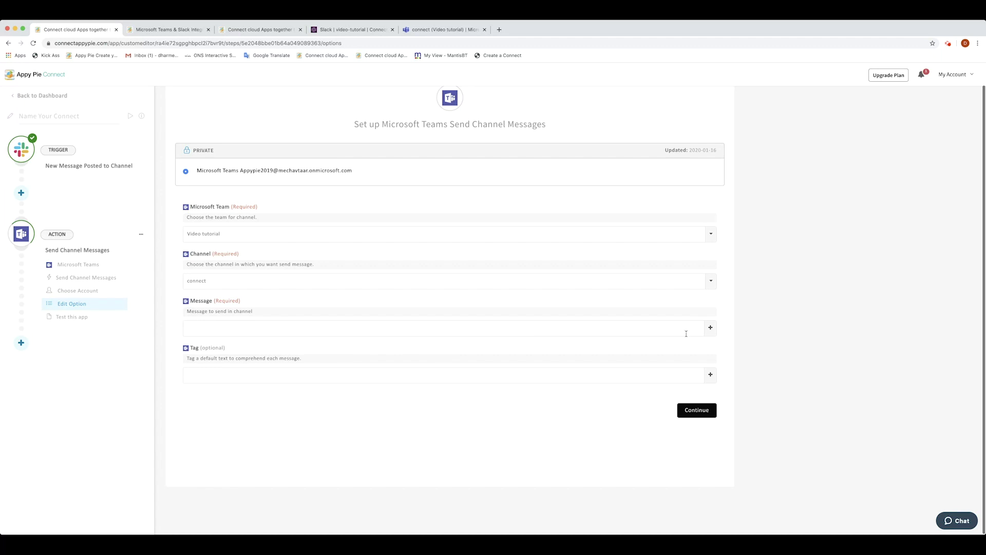
# Fill the Teams message with the Slack message Text and tag it #MSTEAM
pyautogui.click(710, 327)
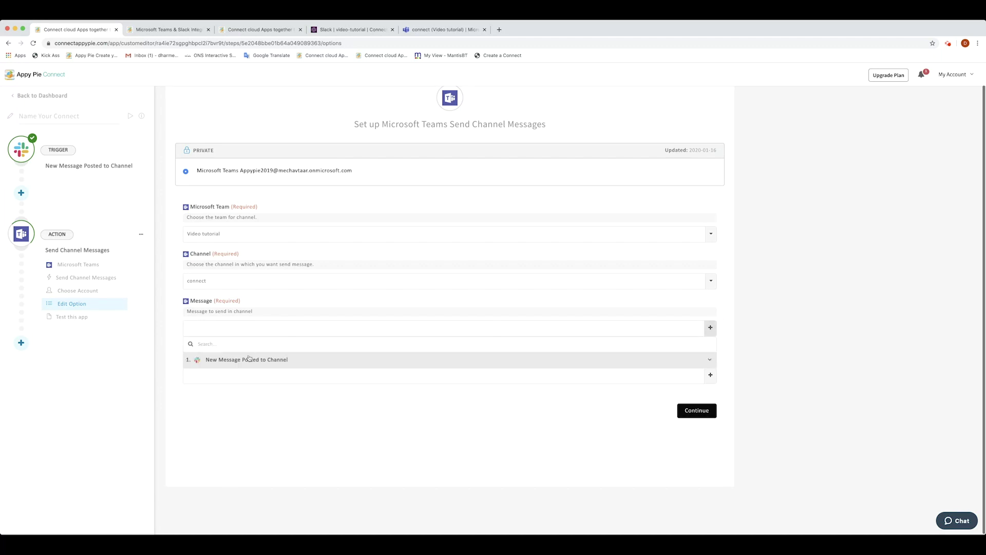
pyautogui.click(249, 359)
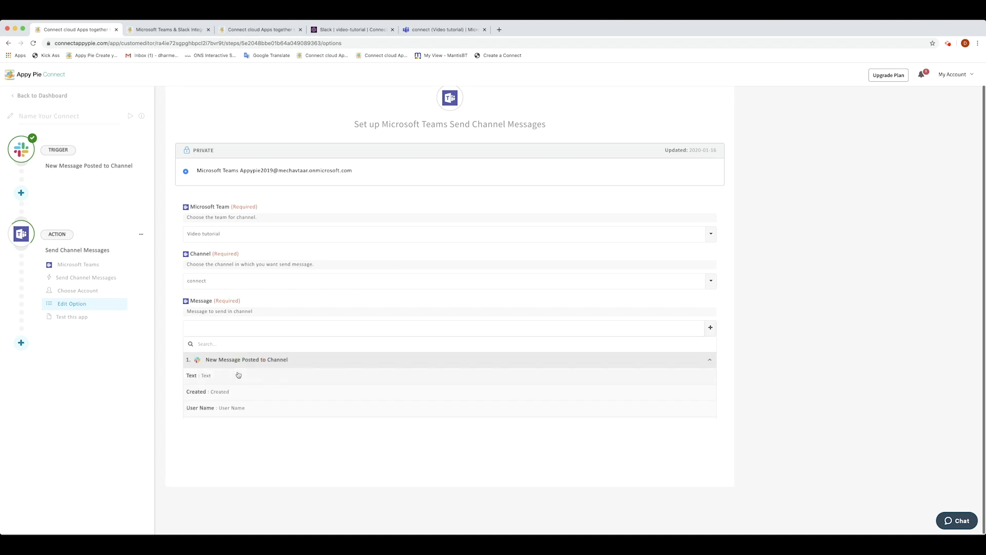
pyautogui.click(238, 375)
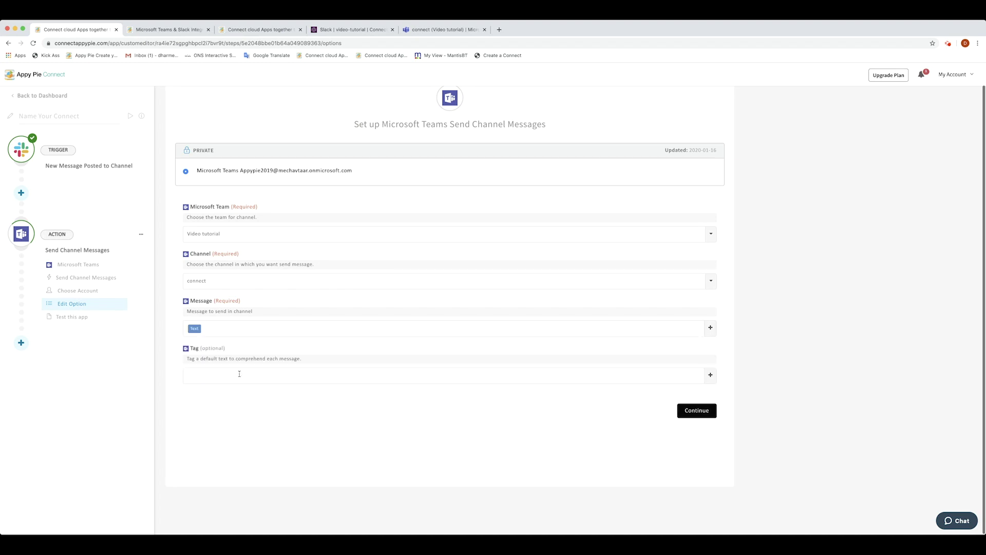
pyautogui.click(275, 373)
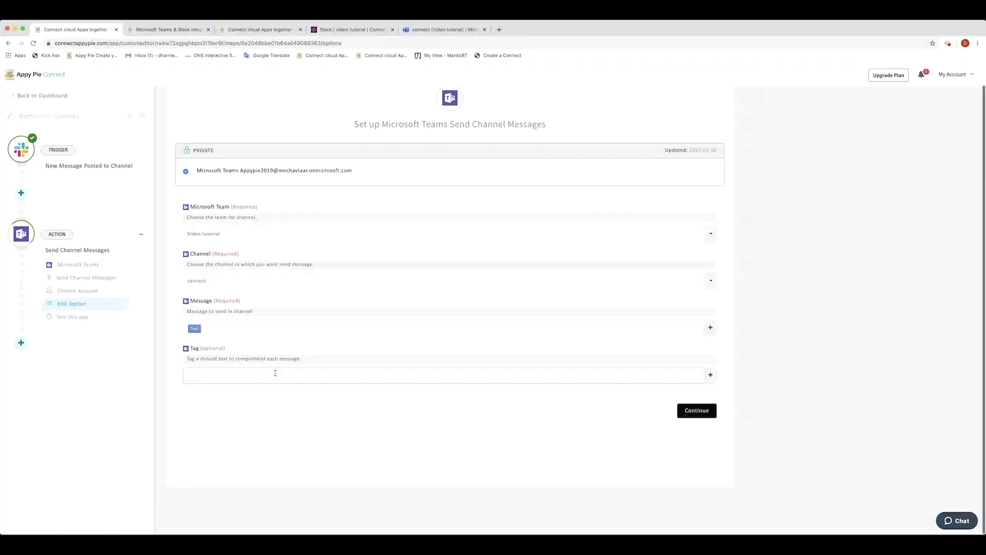
pyautogui.write('#MSTEAM')
# Save the Teams action and test-run the Slack-to-Teams connect
pyautogui.click(707, 410)
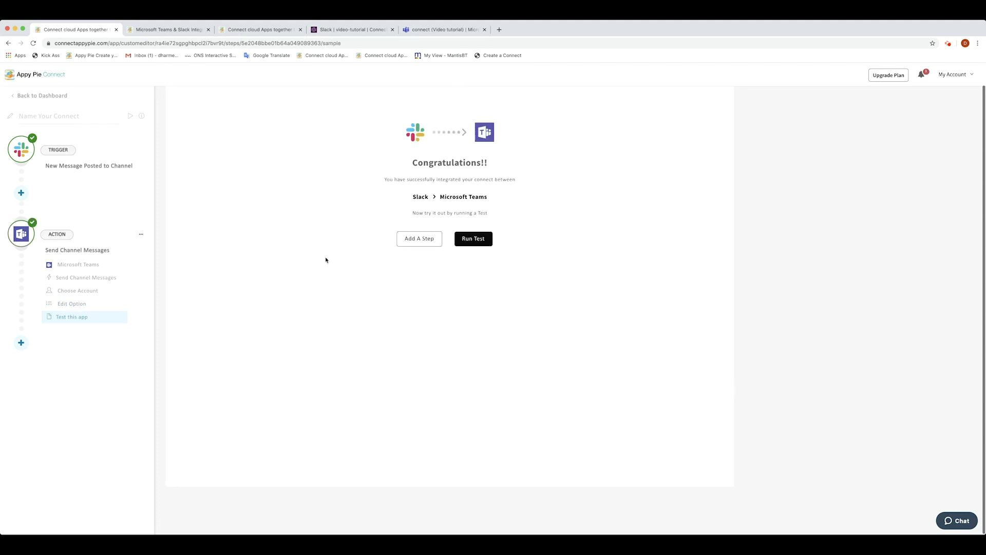
pyautogui.click(477, 241)
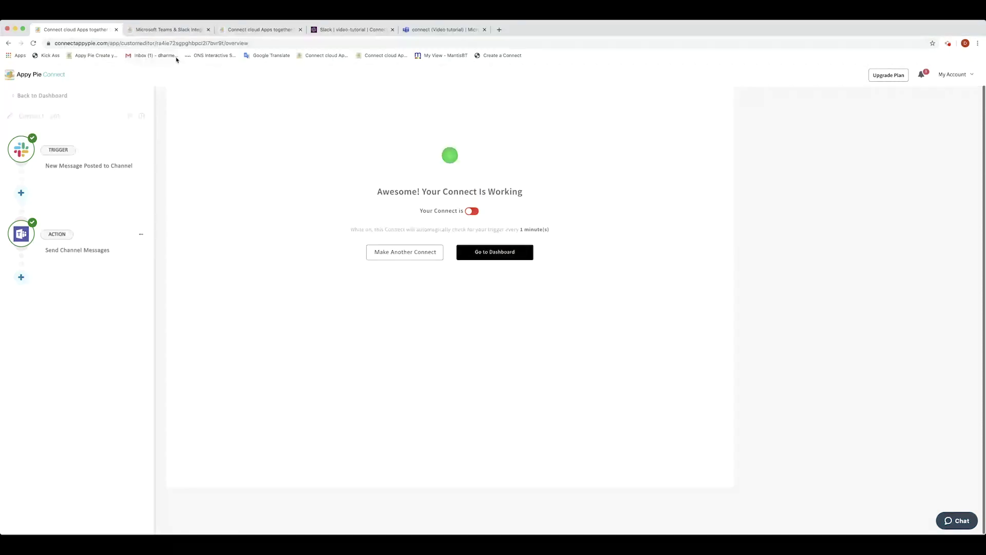
# Begin another connect with a Microsoft Teams New Message Posted to Channel trigger
pyautogui.click(426, 251)
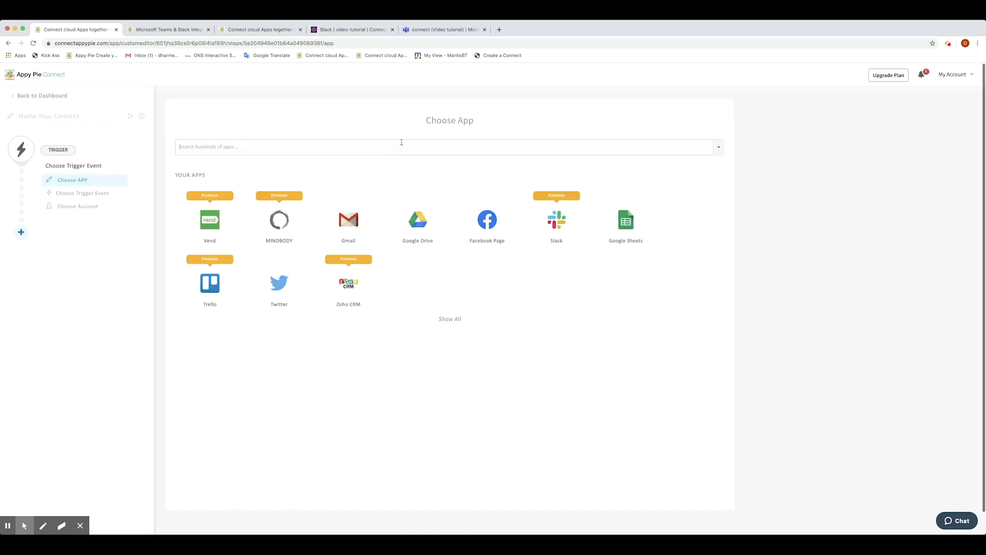
pyautogui.click(401, 142)
pyautogui.write('ms')
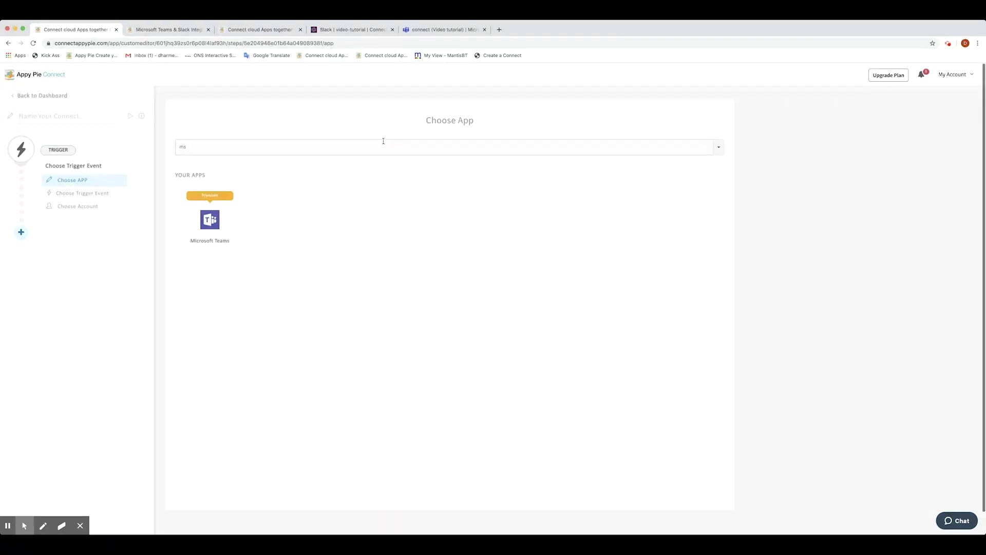
pyautogui.click(221, 223)
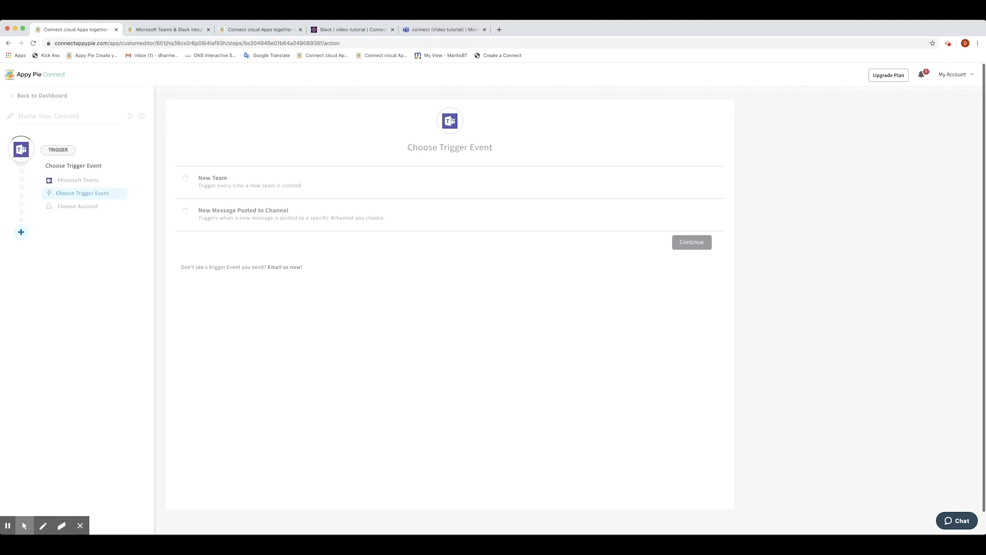
pyautogui.click(271, 213)
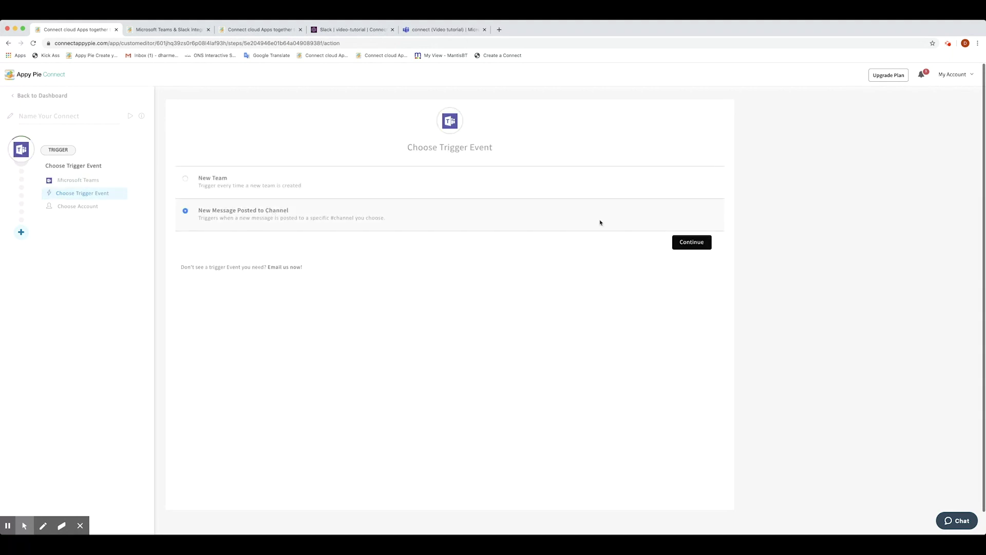
pyautogui.click(700, 243)
# Use the linked Teams account, watching Video tutorial's connect channel for the #MSTEAM tag
pyautogui.click(306, 197)
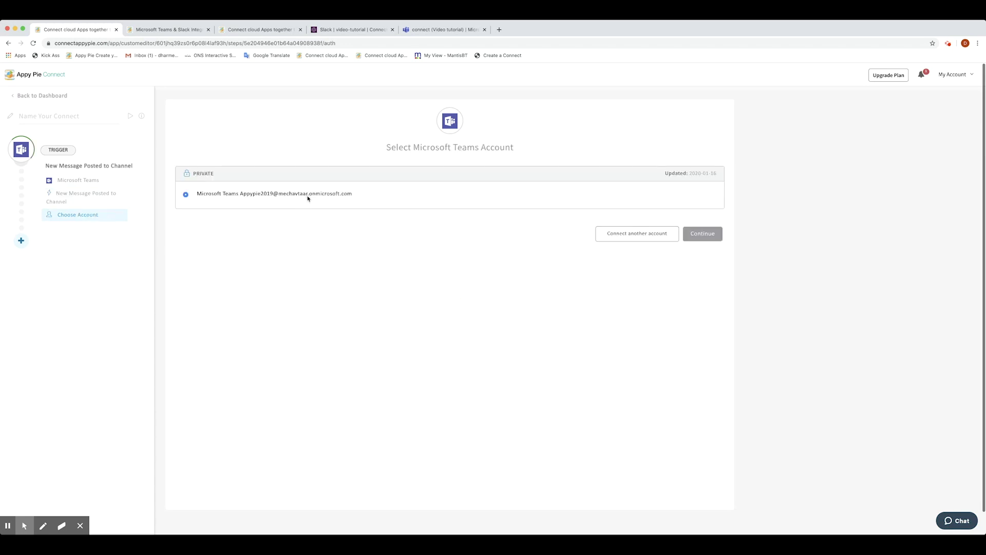
pyautogui.click(705, 235)
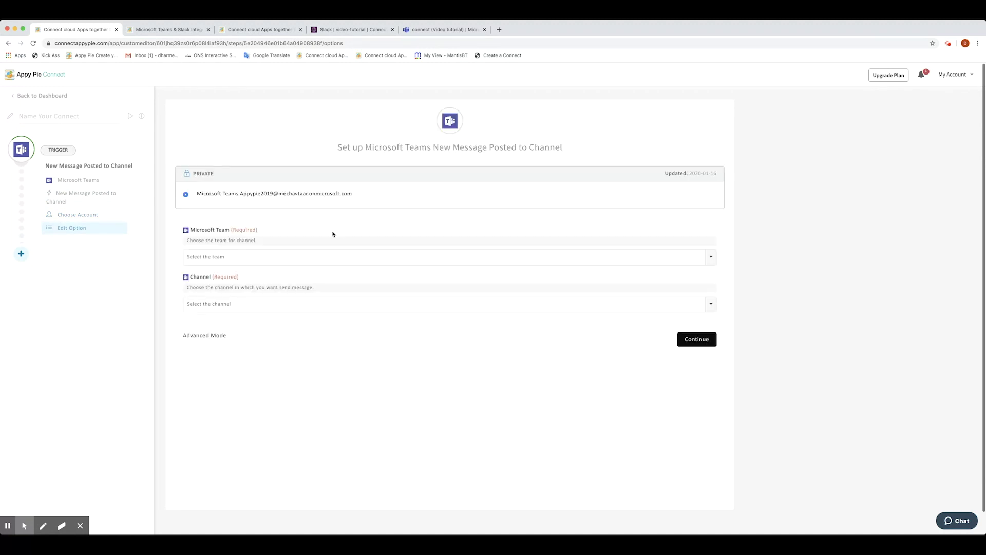
pyautogui.click(296, 262)
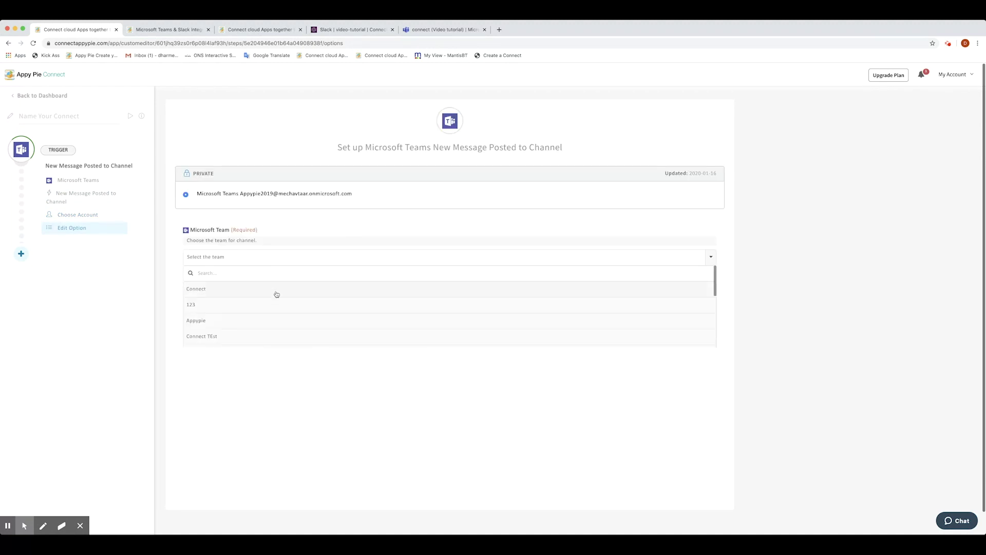
pyautogui.scroll(-2, 267, 303)
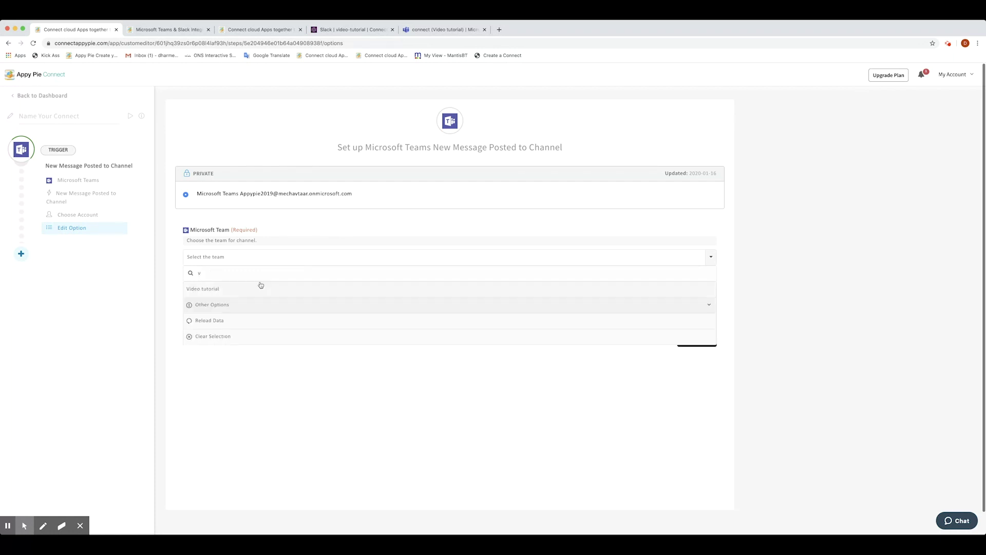
pyautogui.click(240, 287)
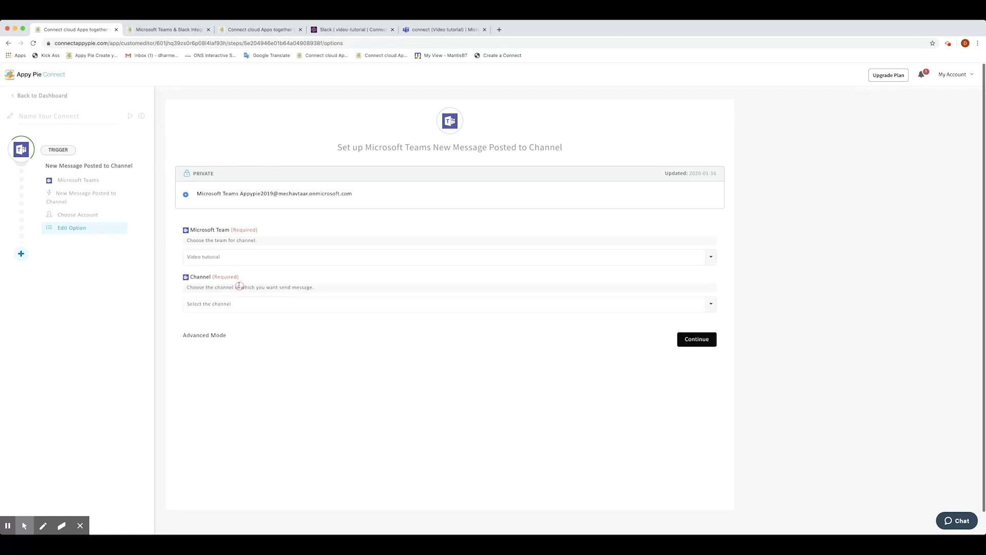
pyautogui.click(260, 308)
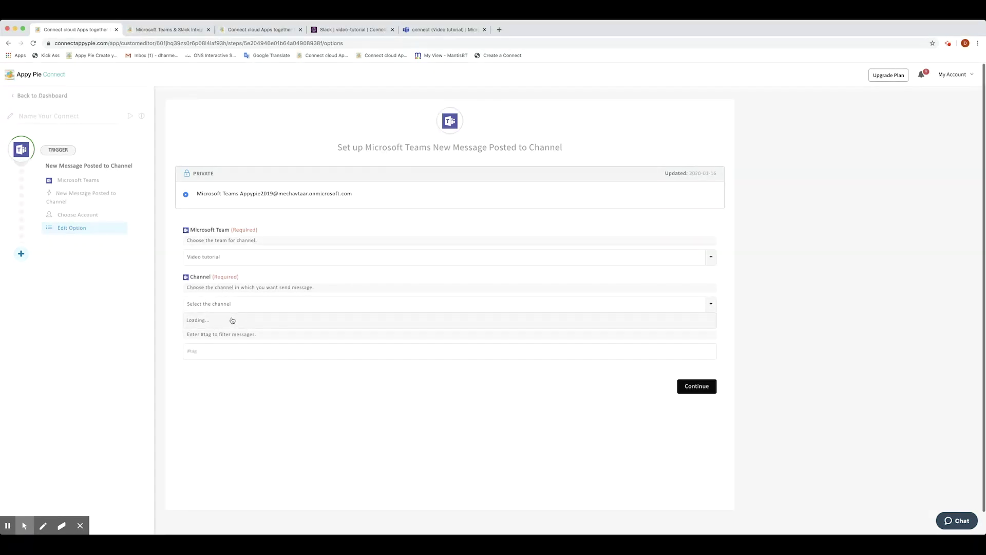
pyautogui.click(219, 352)
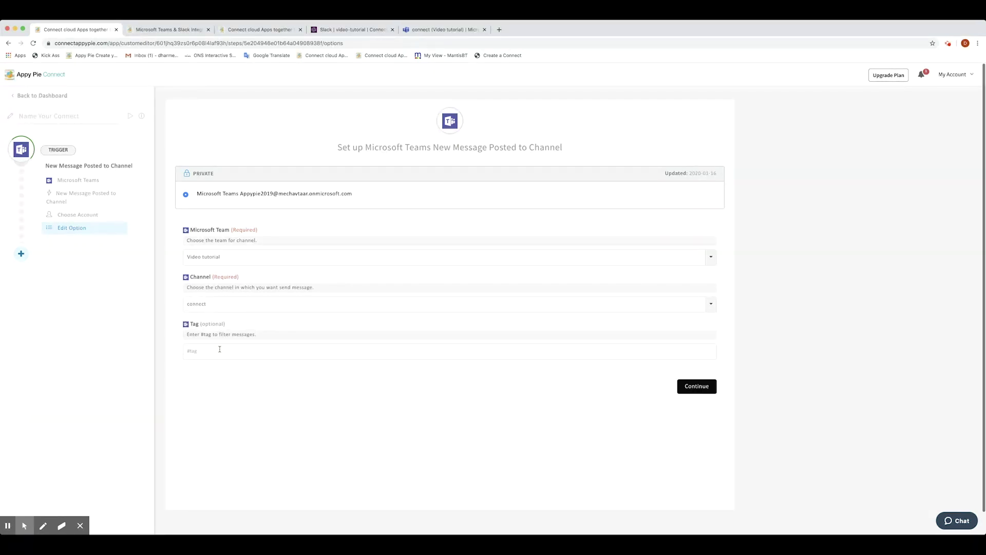
pyautogui.click(220, 351)
pyautogui.write('#MSTEAM')
pyautogui.click(695, 386)
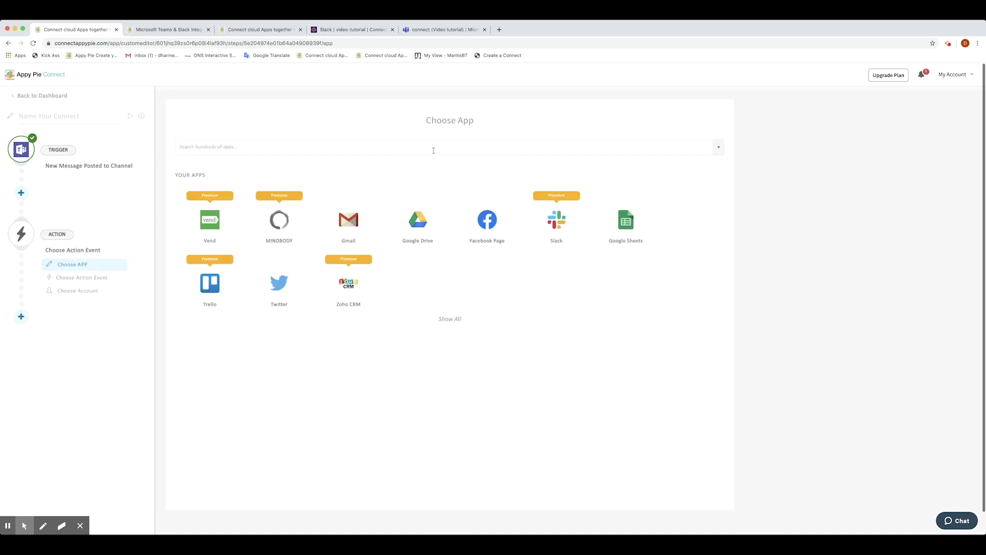
# Make the action Slack Send Channel Message using the connected Slack account
pyautogui.click(437, 150)
pyautogui.write('sla')
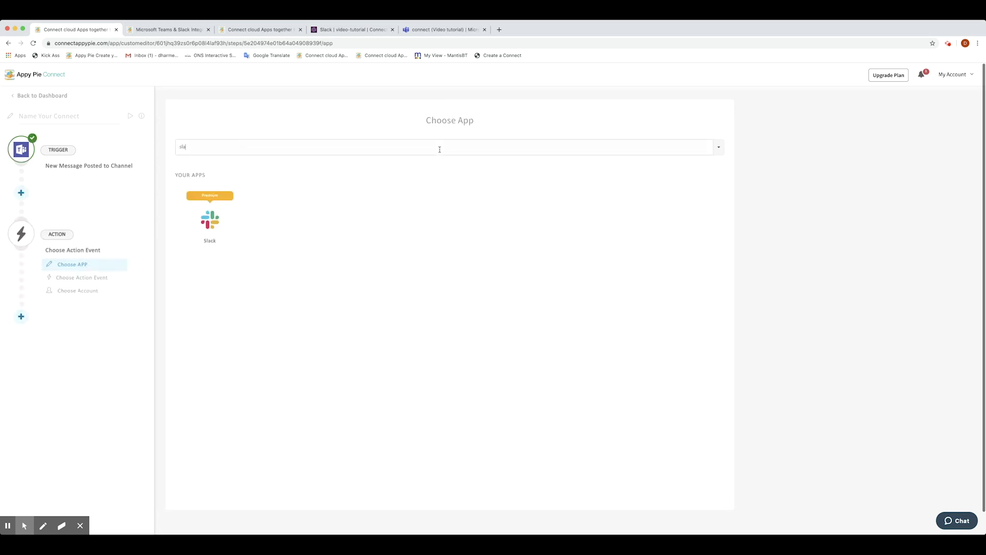
pyautogui.click(228, 219)
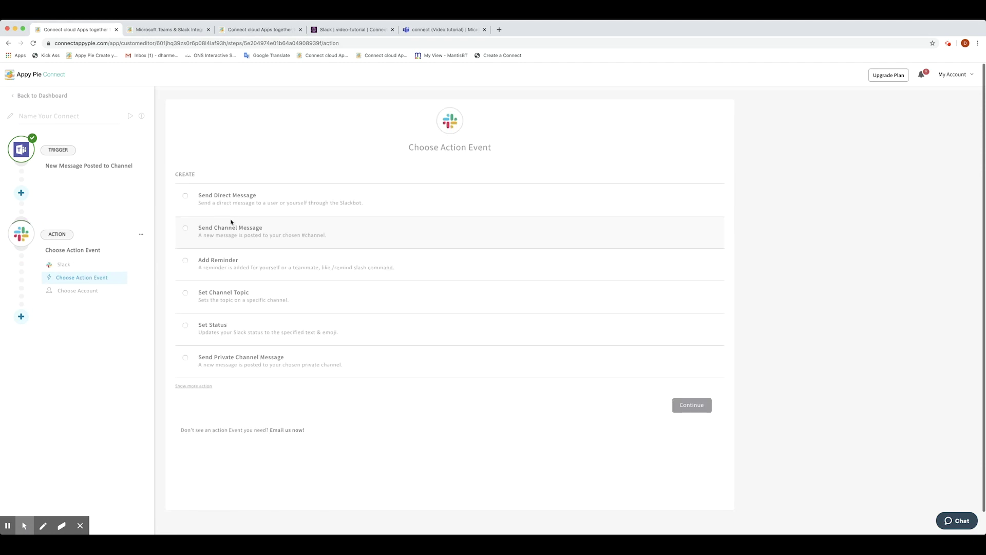
pyautogui.click(216, 233)
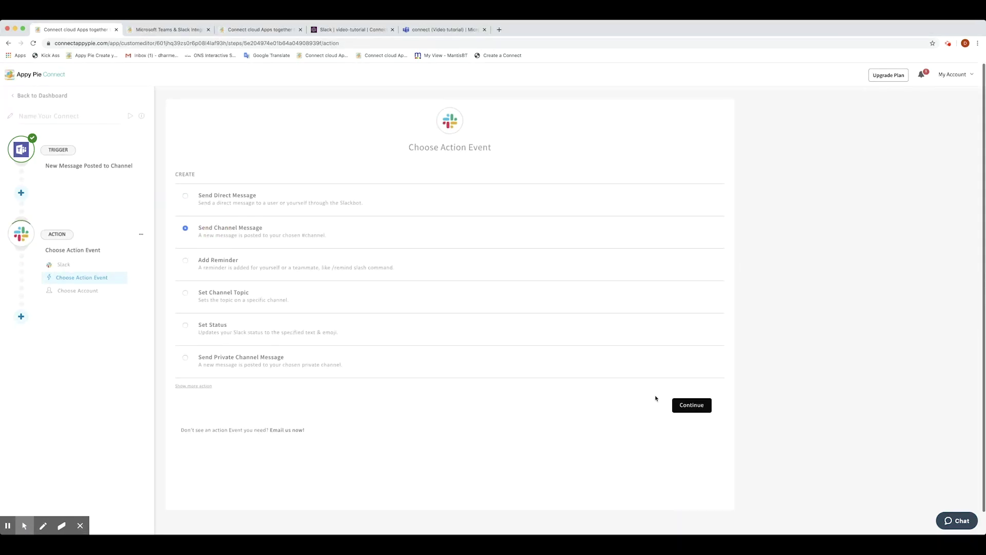
pyautogui.click(687, 406)
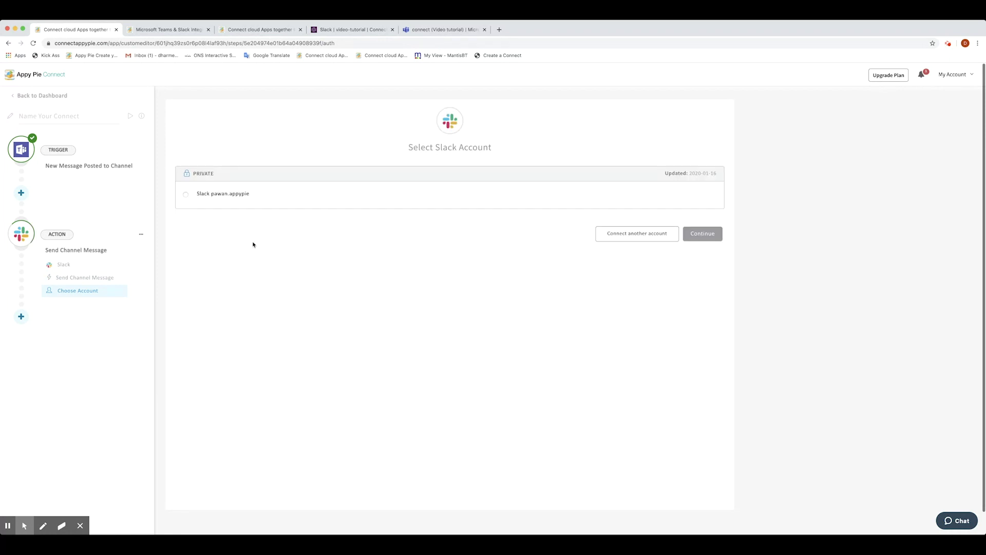
pyautogui.click(186, 200)
pyautogui.click(703, 234)
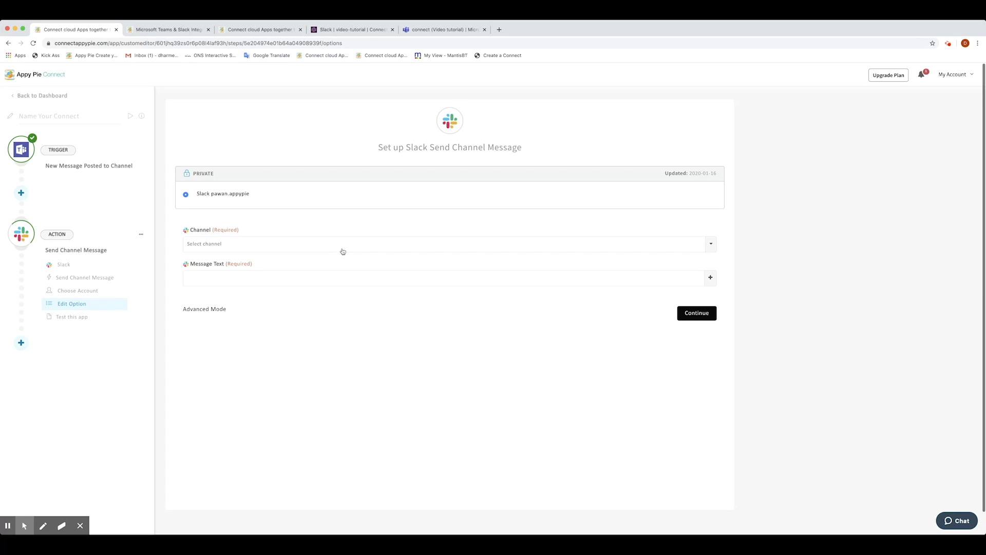
# Choose video-tutorial as the Slack action's channel
pyautogui.click(343, 249)
pyautogui.click(301, 260)
pyautogui.write('v')
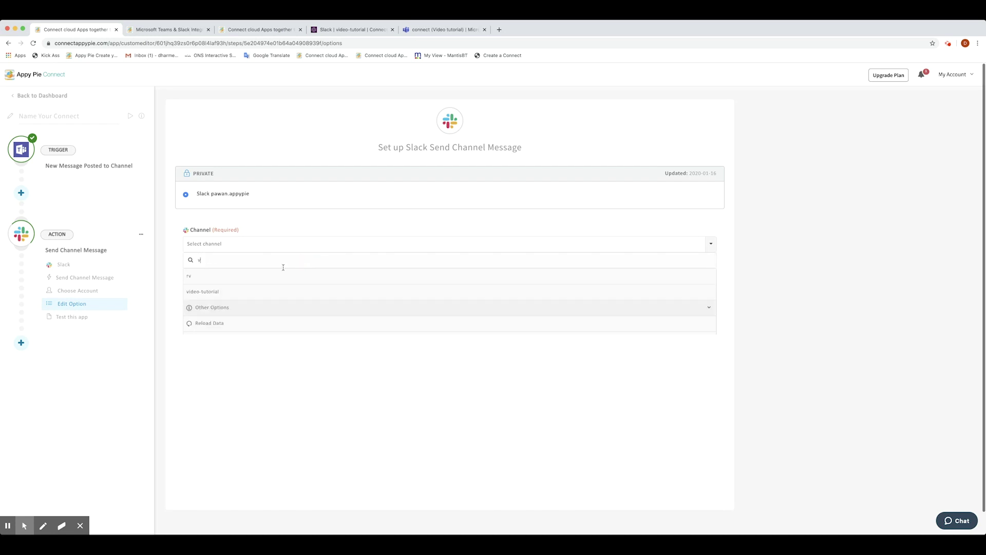
pyautogui.click(247, 290)
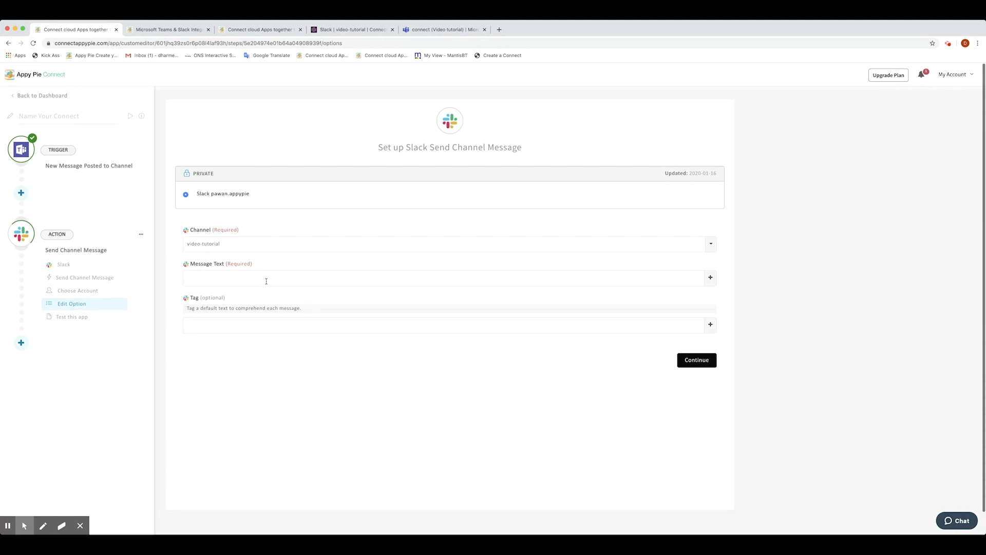
# Use the Teams body content as message text, tag it #SLACK, and finish the action
pyautogui.click(267, 280)
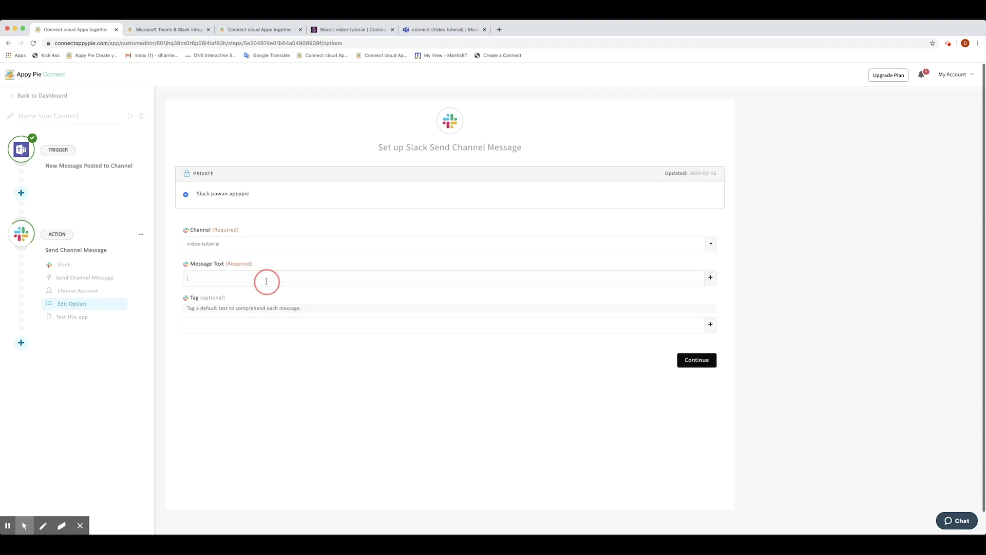
pyautogui.click(710, 277)
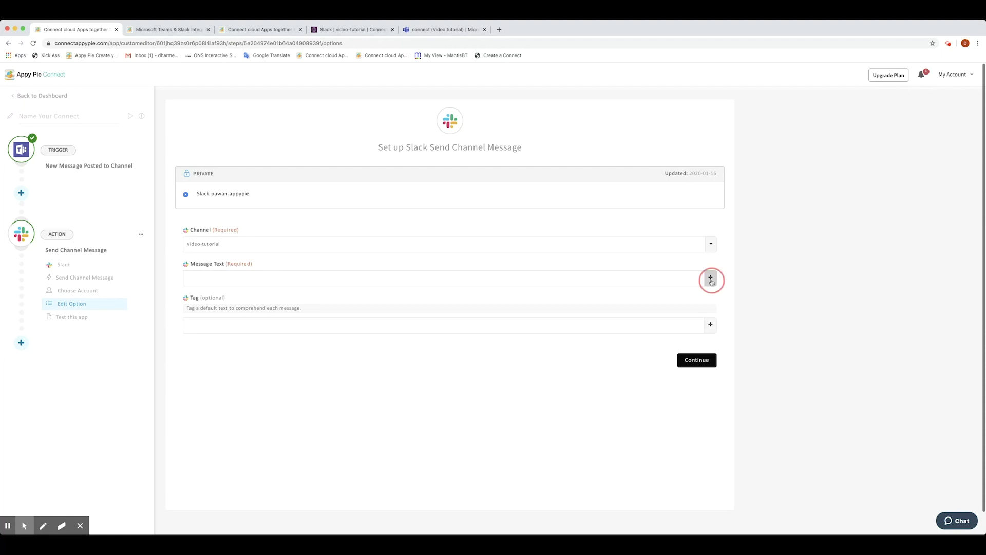
pyautogui.click(431, 312)
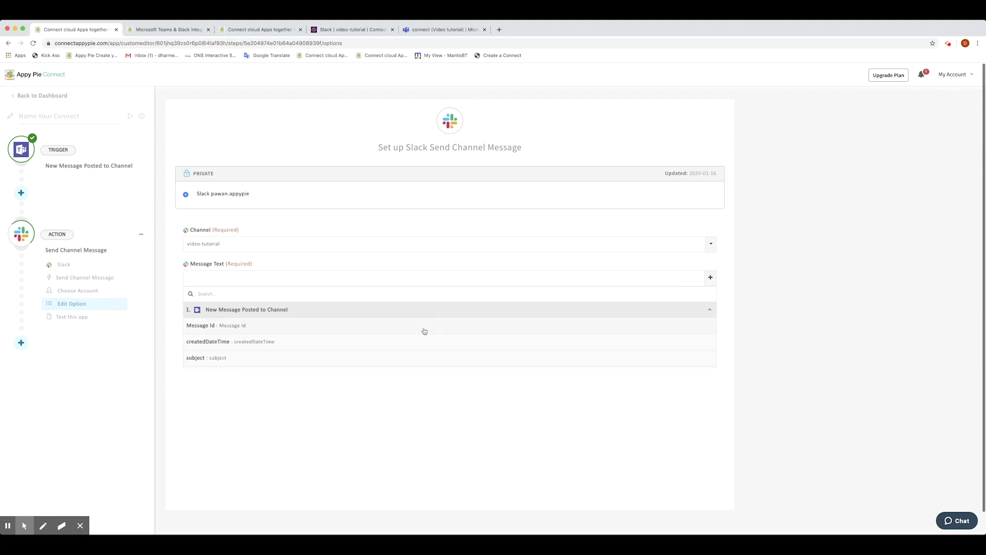
pyautogui.scroll(-5, 425, 331)
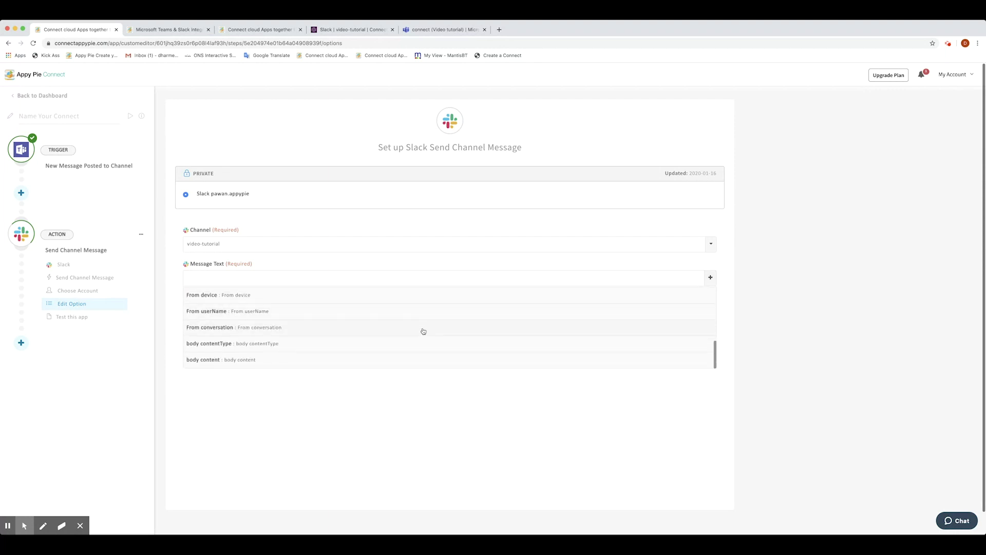
pyautogui.click(251, 360)
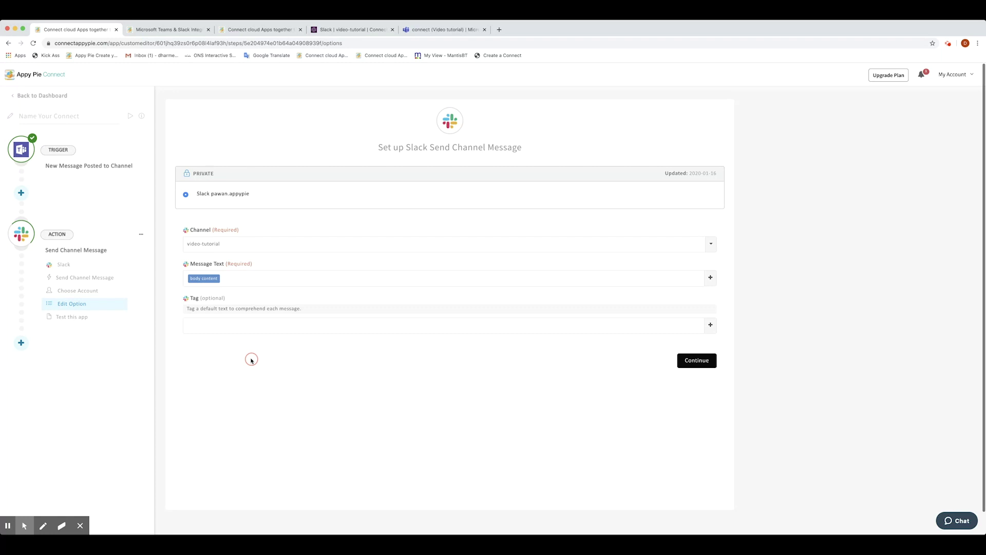
pyautogui.click(301, 318)
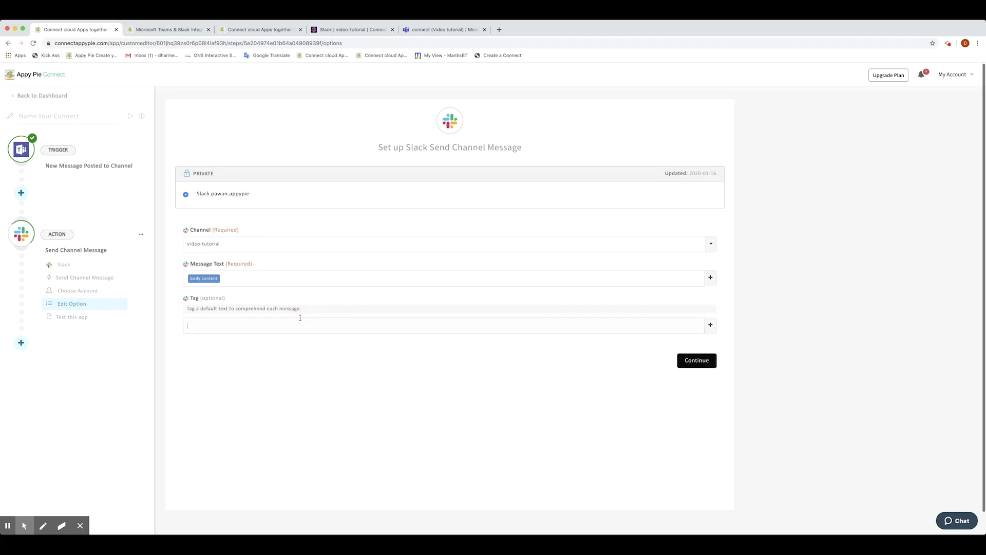
pyautogui.write('#SLACK')
pyautogui.click(702, 360)
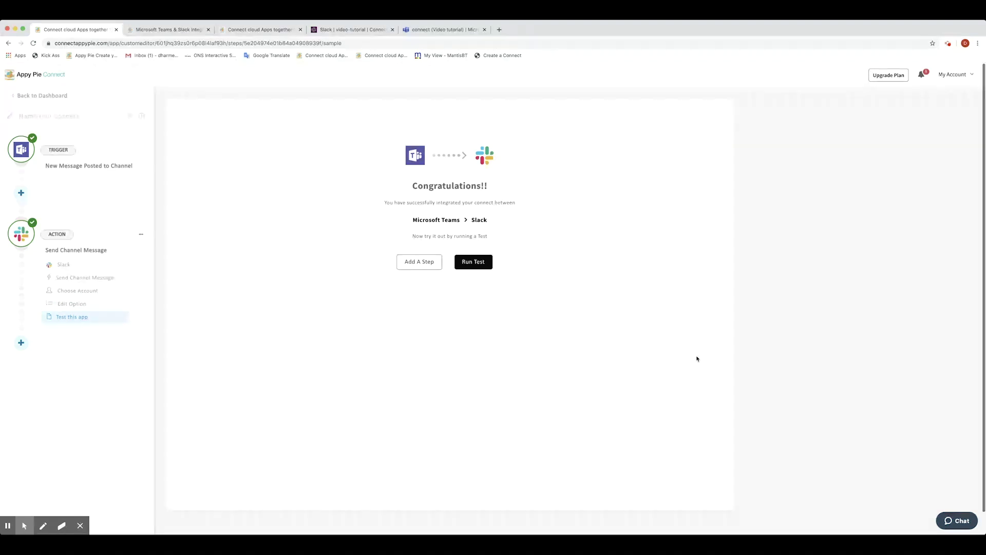
# Test-run the Teams-to-Slack connect and check the messages in Slack's #video-tutorial channel
pyautogui.click(477, 263)
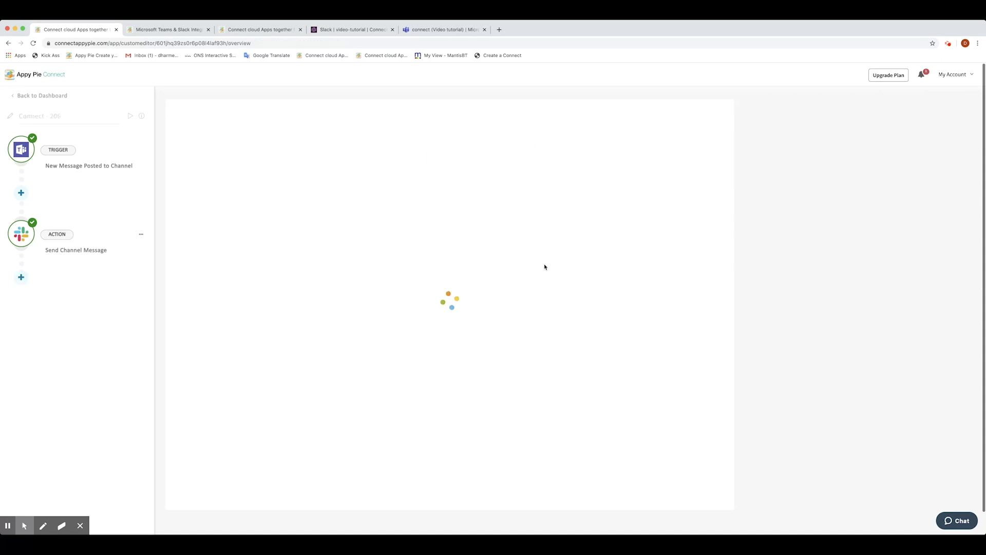
pyautogui.click(81, 525)
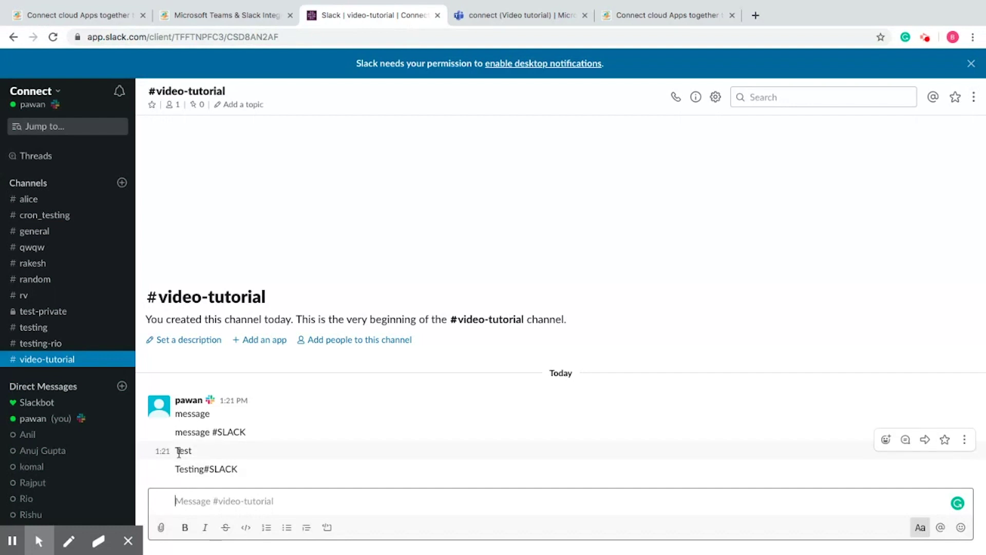
pyautogui.moveTo(177, 450); pyautogui.dragTo(240, 469)
pyautogui.click(255, 500)
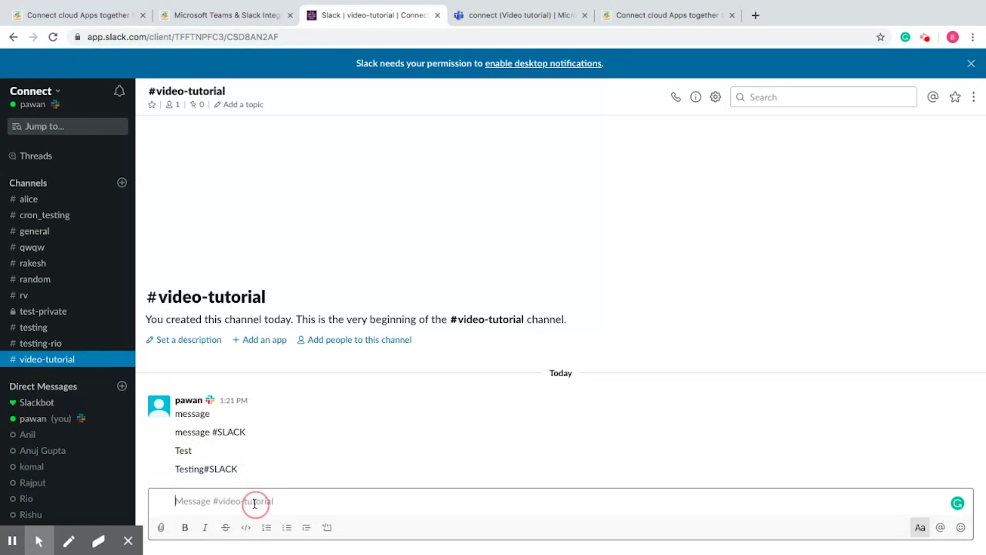
# Post 'India' and then 'India USA#MSTEAM' in the Teams connect channel, then return to Slack
pyautogui.click(510, 17)
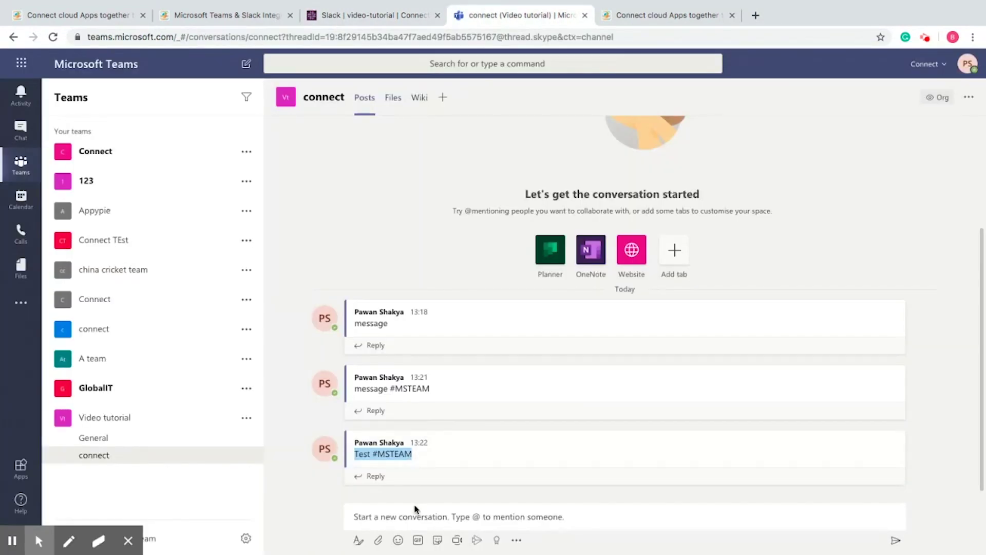
pyautogui.click(421, 515)
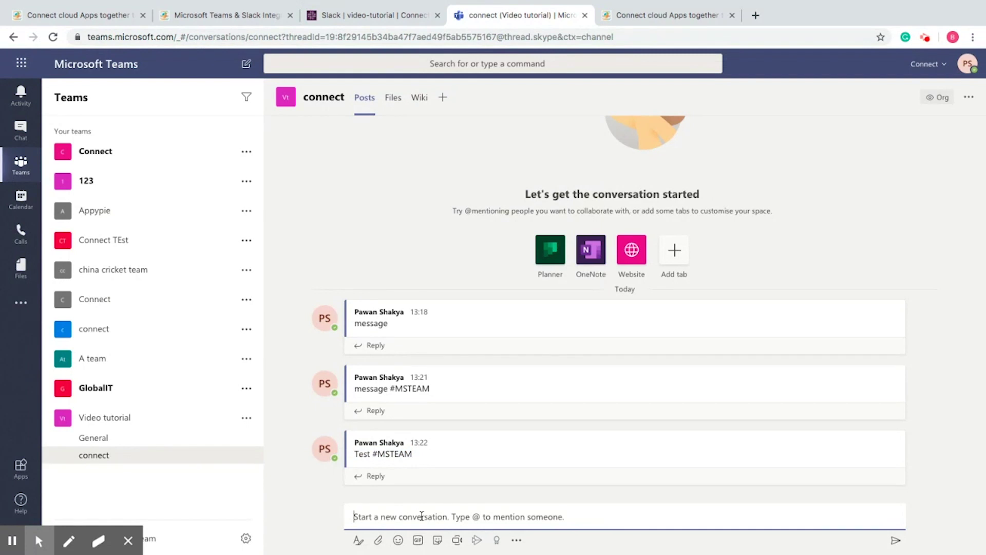
pyautogui.write('I')
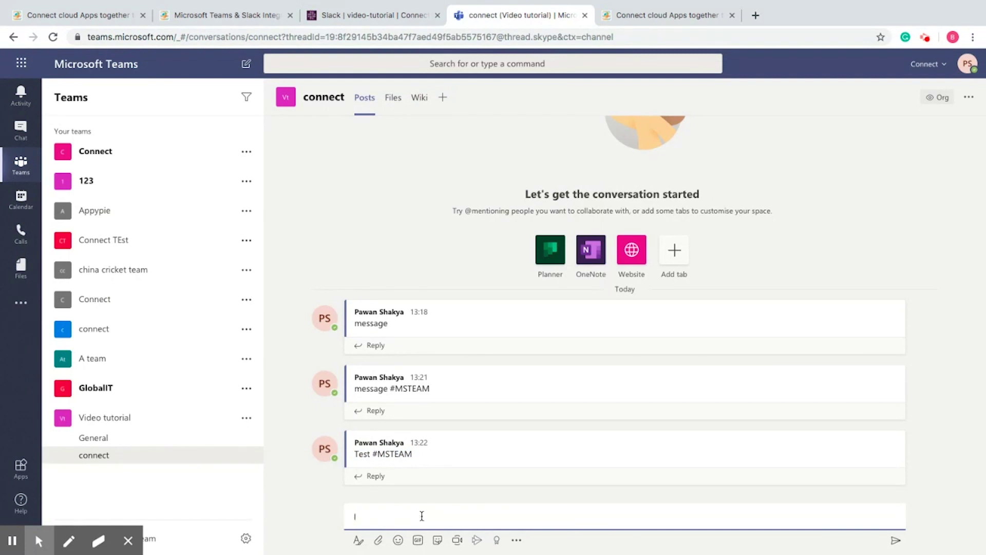
pyautogui.write('ndia')
pyautogui.press('Return')
pyautogui.write('India USA#MSTEAM')
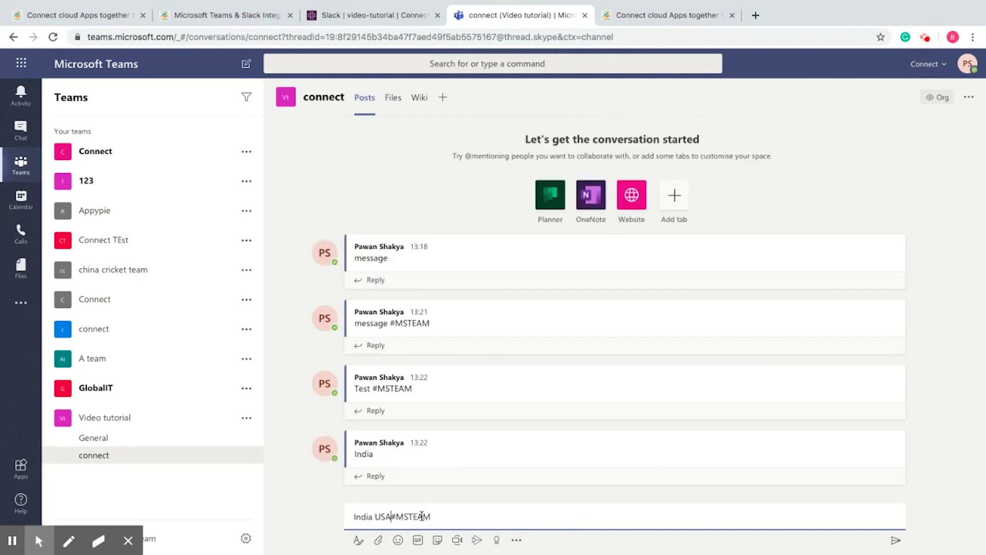
pyautogui.press('Return')
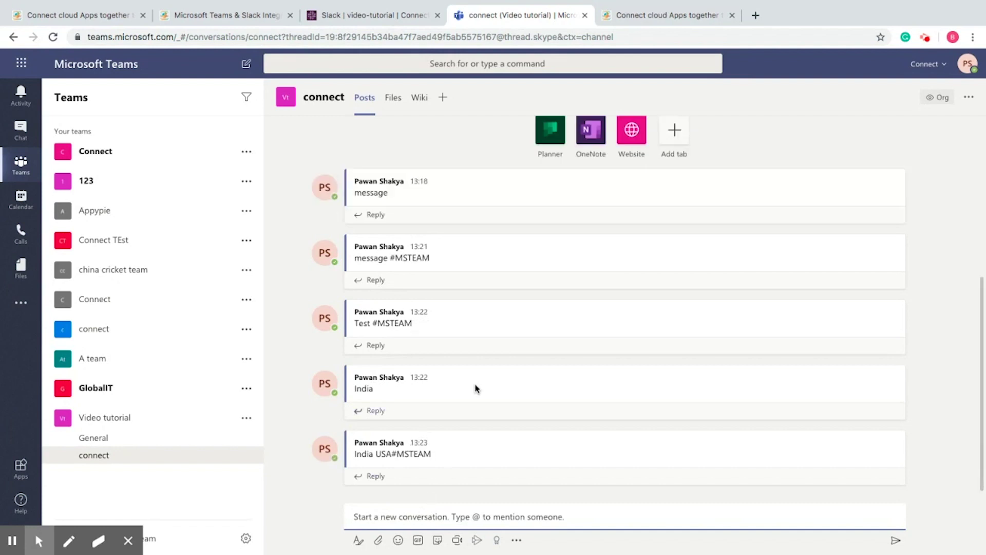
pyautogui.click(380, 20)
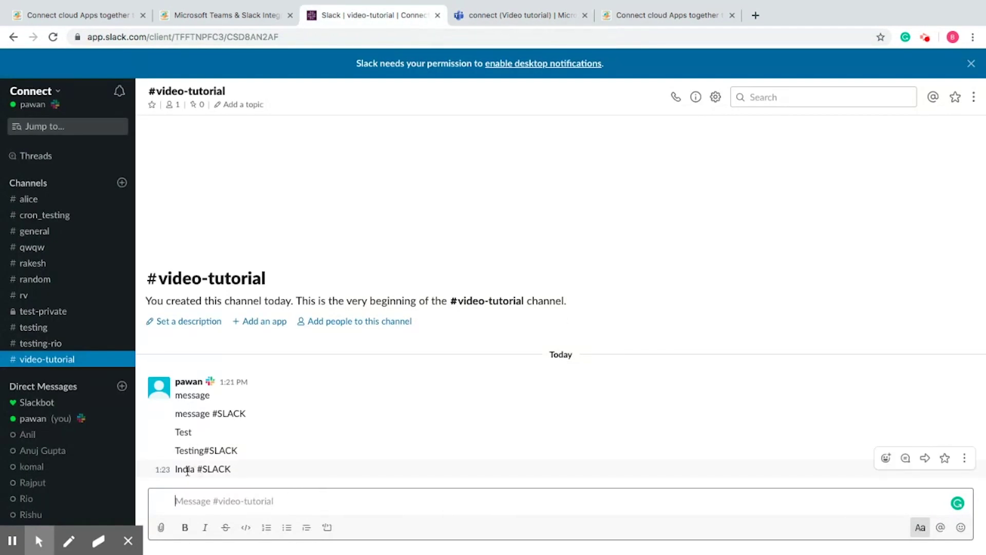
# Highlight the relayed 'India #SLACK' message text in the #video-tutorial channel
pyautogui.moveTo(175, 468); pyautogui.dragTo(196, 467)
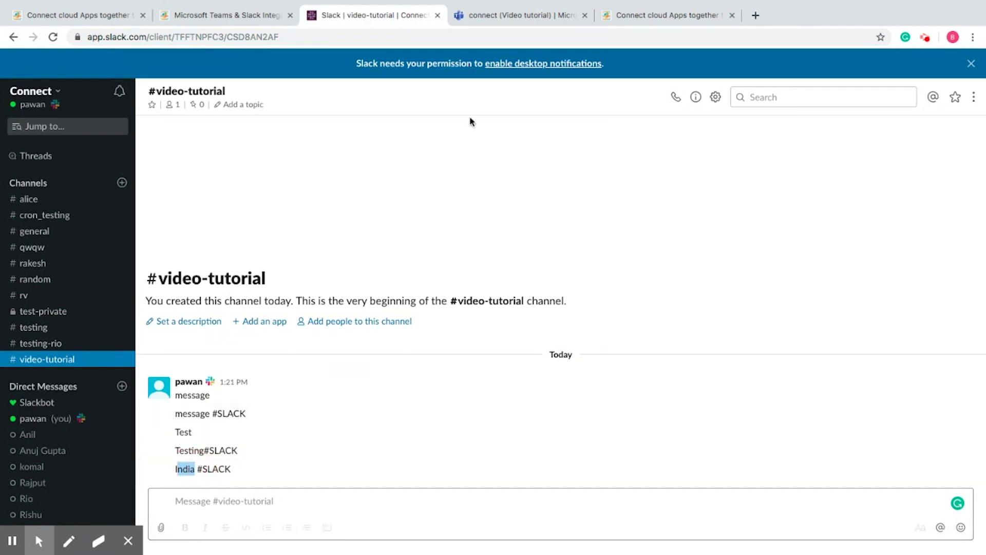